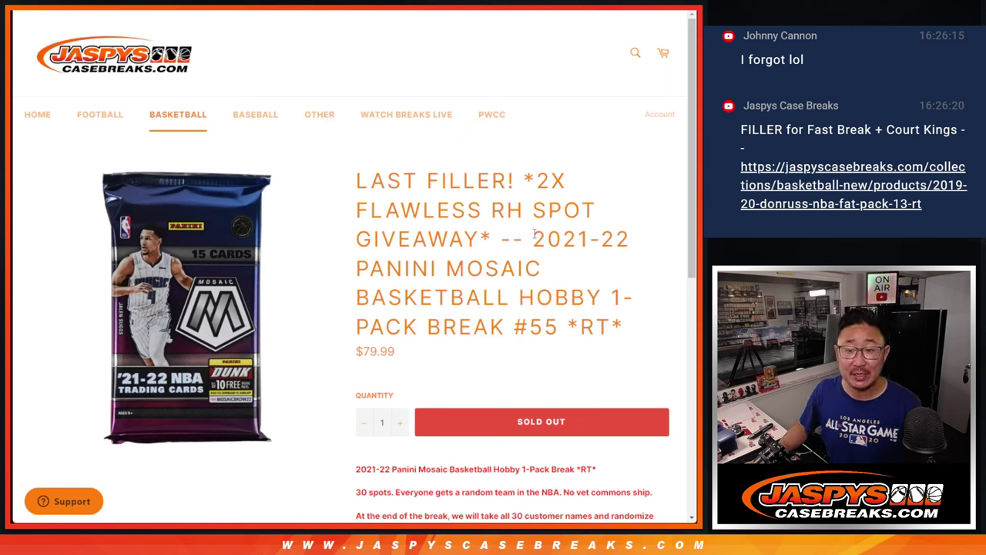
Step: Highlight parts of the break title, including its number and FLAWLESS RH, then clear the selection
left_click_drag(534, 233, 632, 326)
left_click(632, 326)
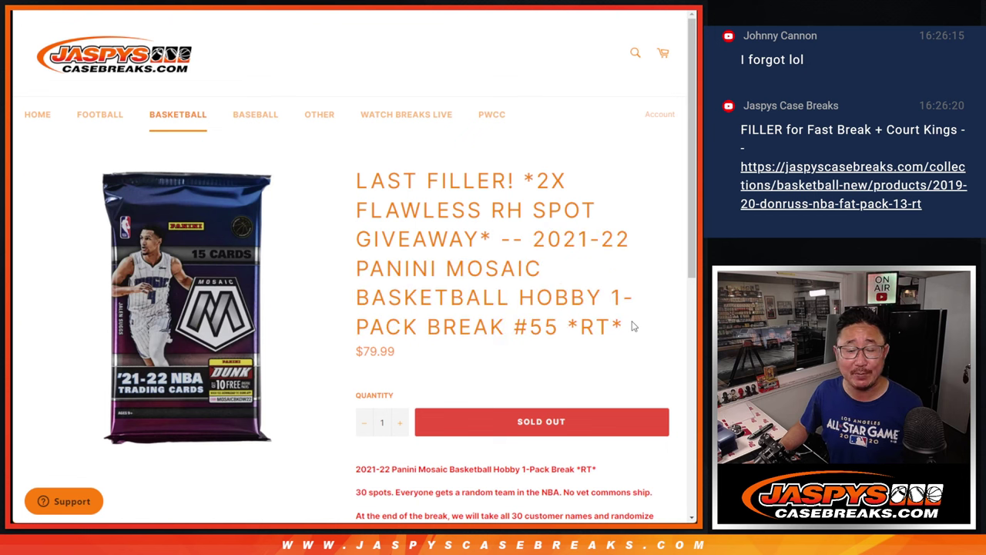
left_click_drag(513, 323, 572, 325)
left_click(569, 307)
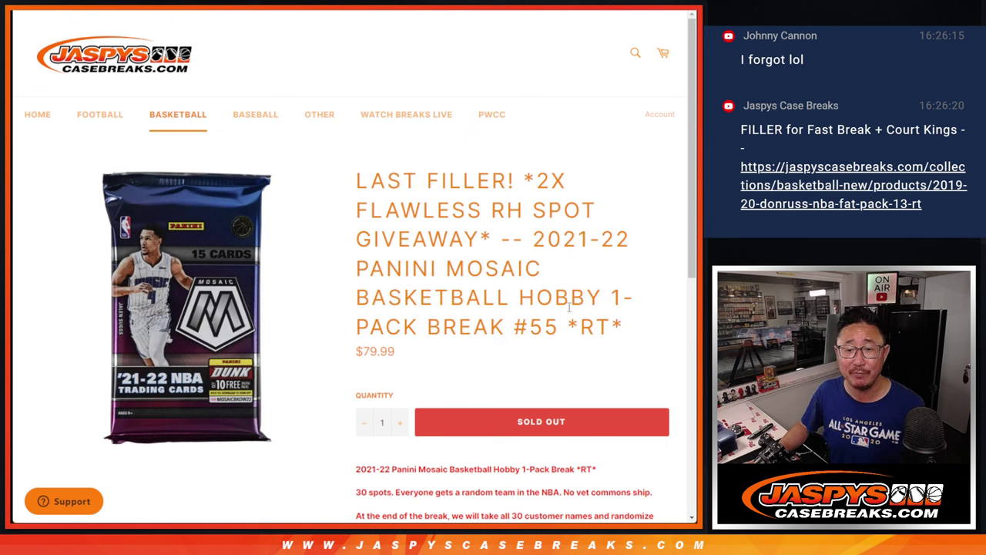
left_click_drag(470, 177, 337, 177)
left_click(339, 181)
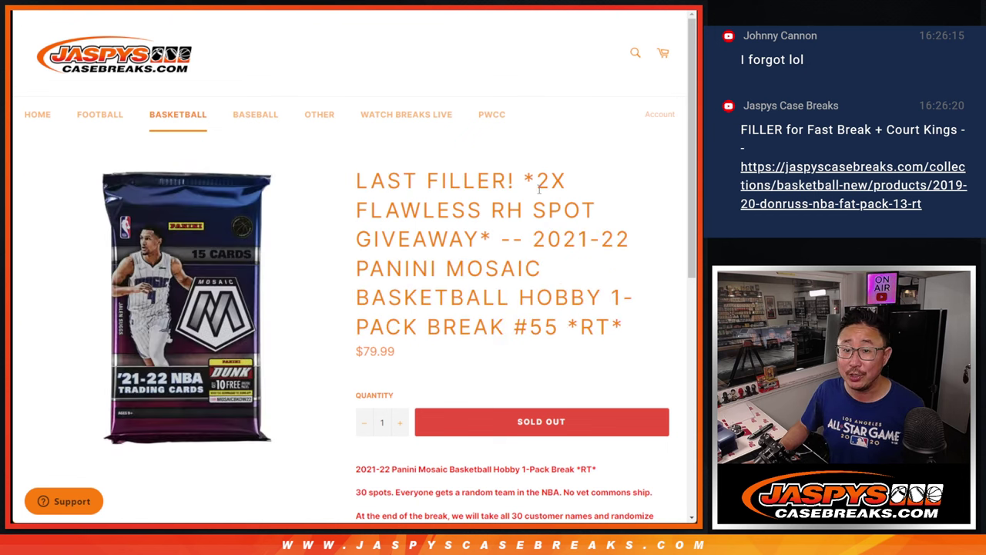
left_click_drag(385, 209, 524, 218)
left_click(525, 218)
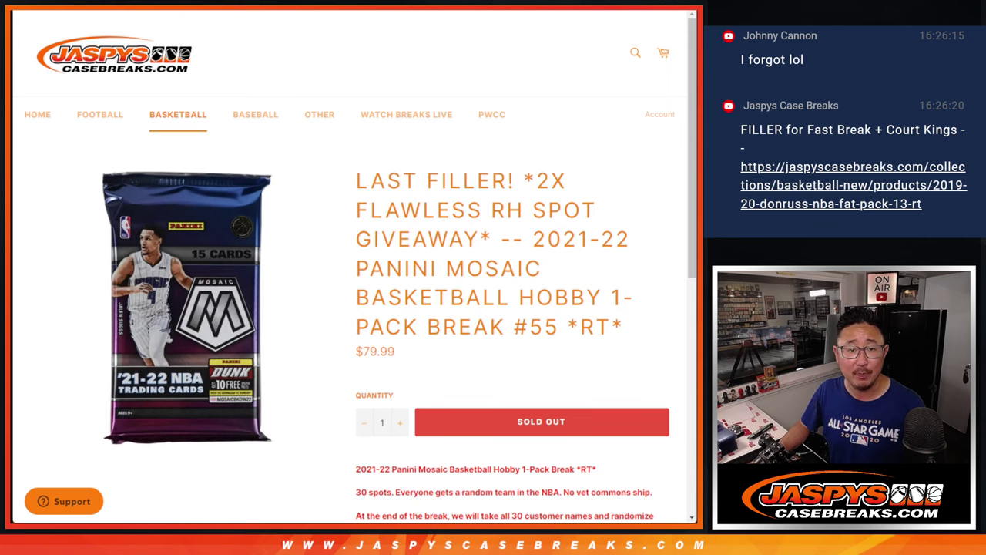
Step: Roll the two dice on the Dice Roller page, getting 4 and 5
key("ctrl+Tab")
scroll(311, 276, "up", 2)
scroll(313, 275, "down", 2)
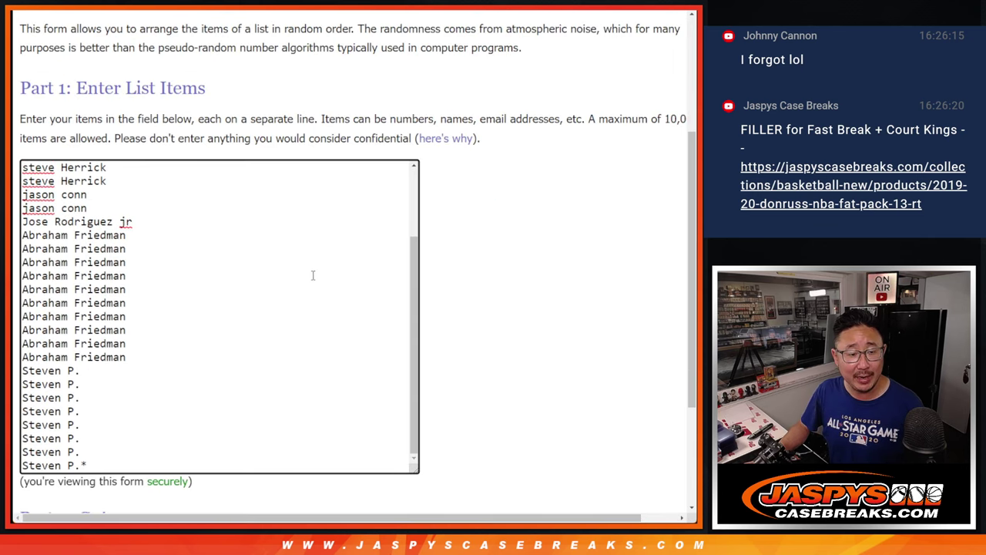
key("ctrl+Tab")
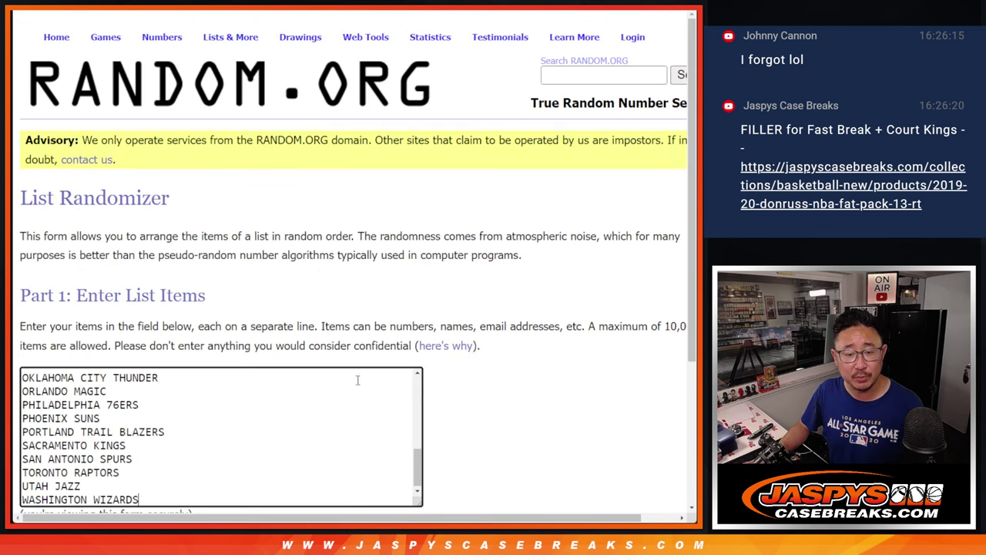
scroll(358, 380, "up", 7)
key("ctrl+Tab")
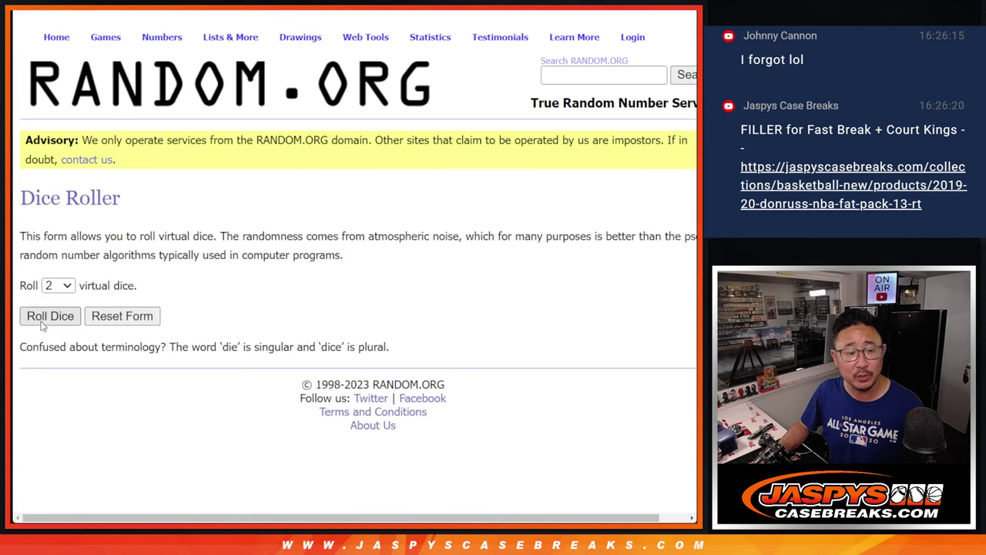
left_click(43, 319)
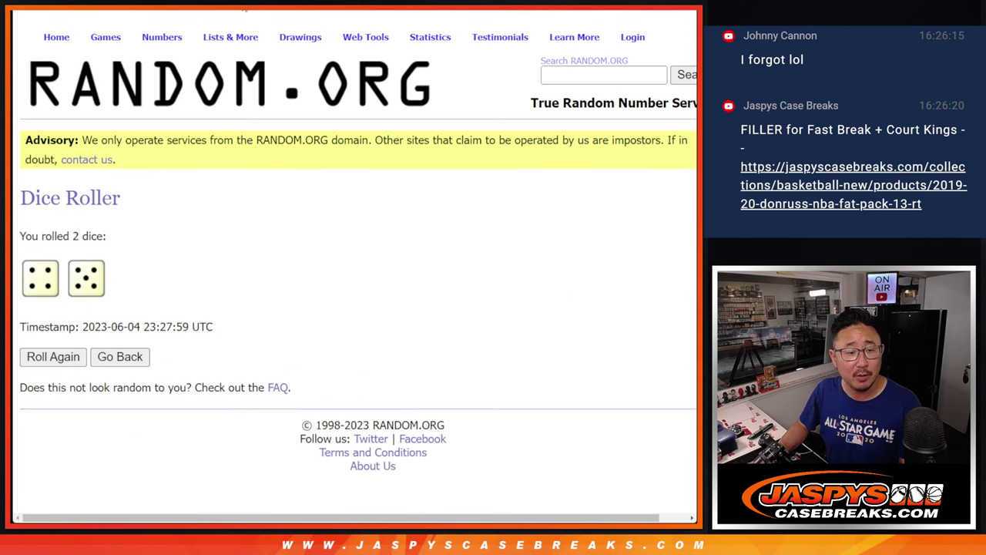
Step: Randomize the 30-name customer list nine times and select the final order
key("ctrl+Tab")
scroll(431, 267, "down", 3)
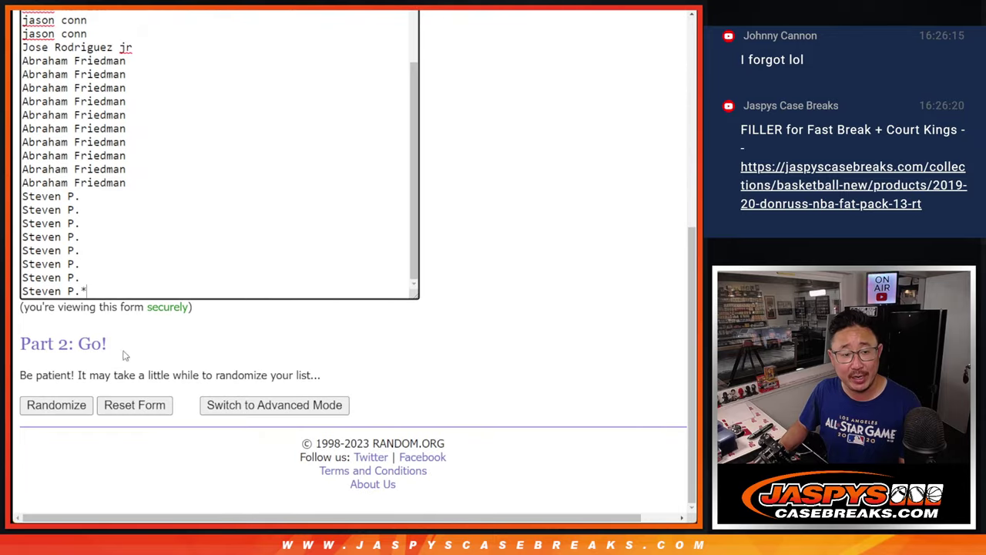
left_click(35, 410)
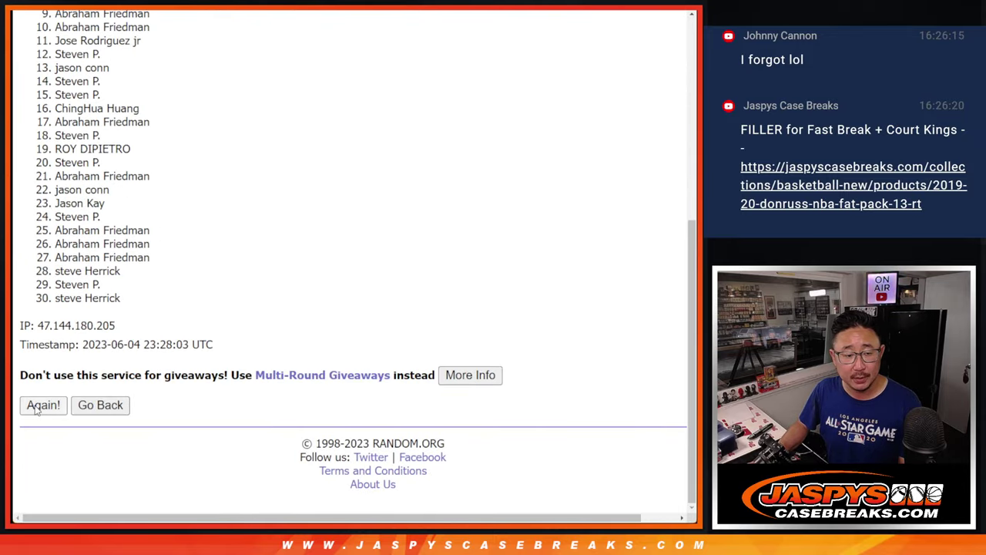
left_click(35, 410)
left_click(35, 411)
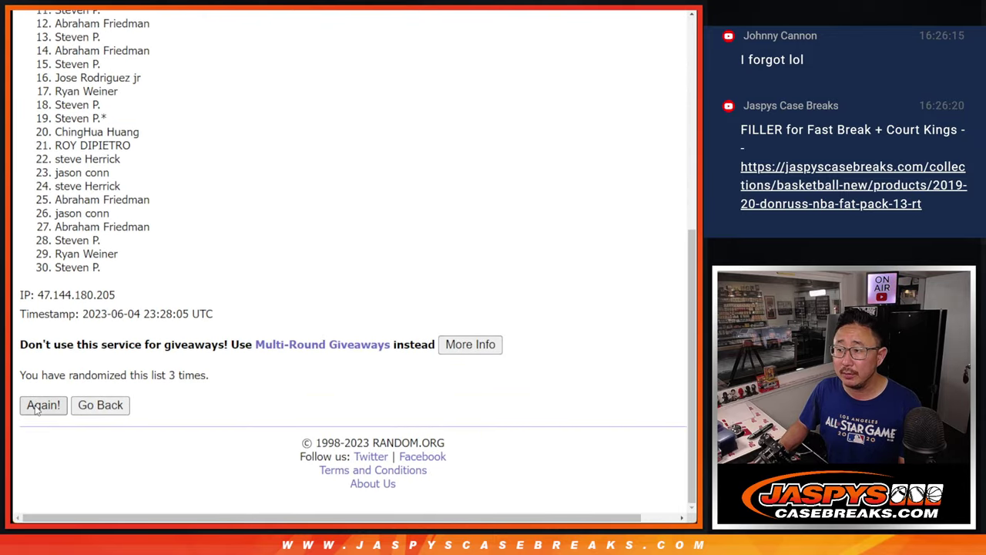
left_click(35, 410)
left_click(35, 410)
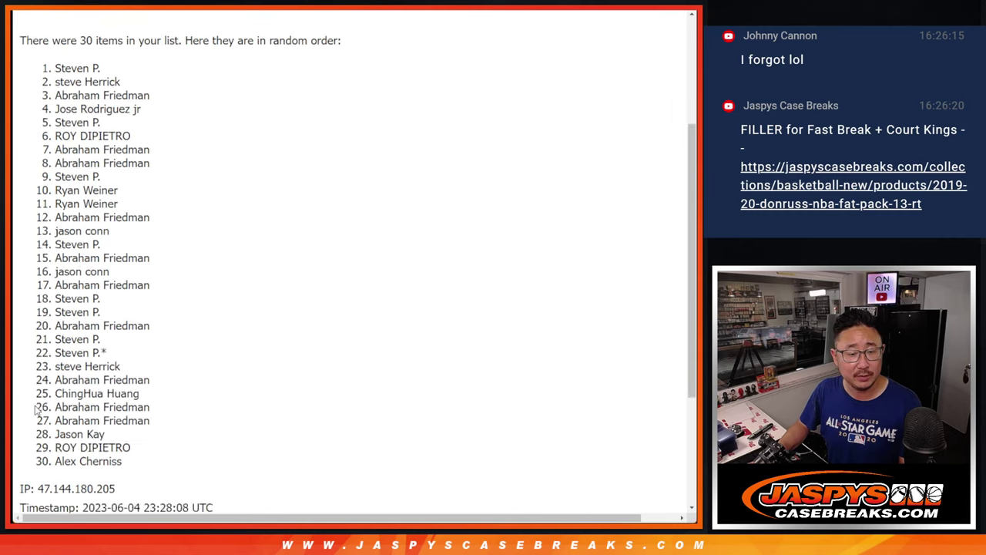
left_click(34, 411)
left_click(35, 411)
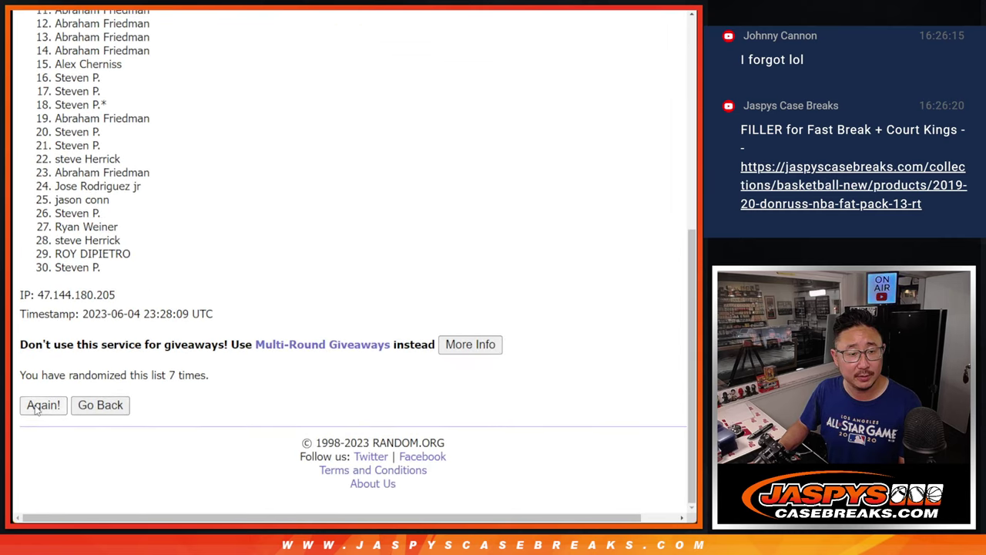
left_click(35, 410)
left_click(35, 411)
scroll(194, 312, "down", 5)
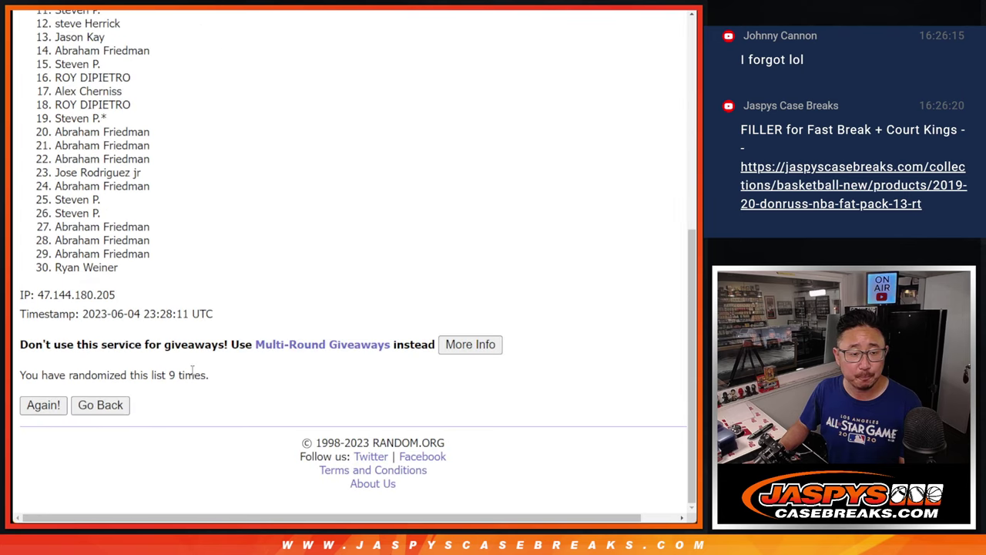
scroll(194, 312, "up", 3)
mouse_move(54, 50)
left_mouse_down()
mouse_move(138, 200)
mouse_move(179, 445)
left_mouse_up()
scroll(295, 352, "down", 3)
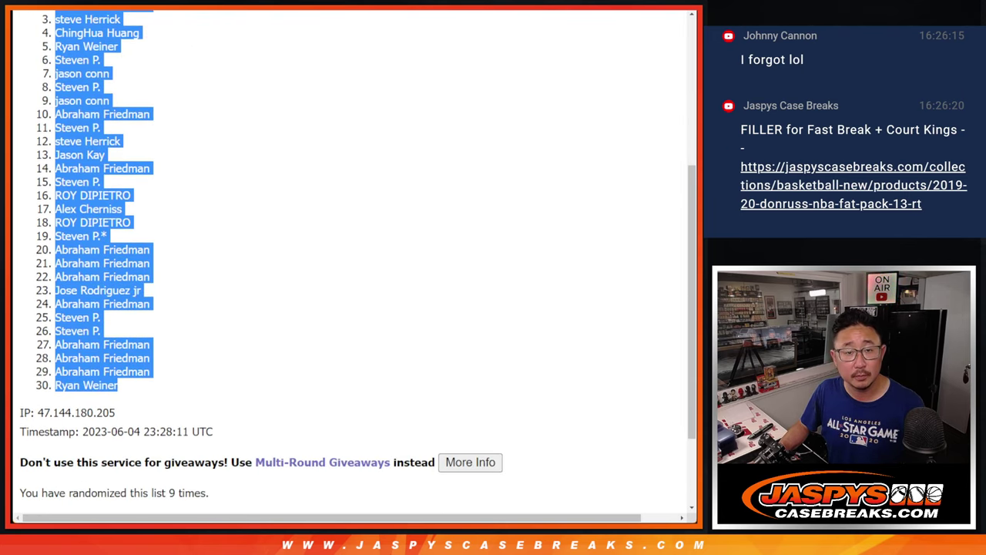
Step: Paste the randomized names into column A of the Google Sheet
key("ctrl+Tab")
key("ctrl+v")
key("ctrl+Tab")
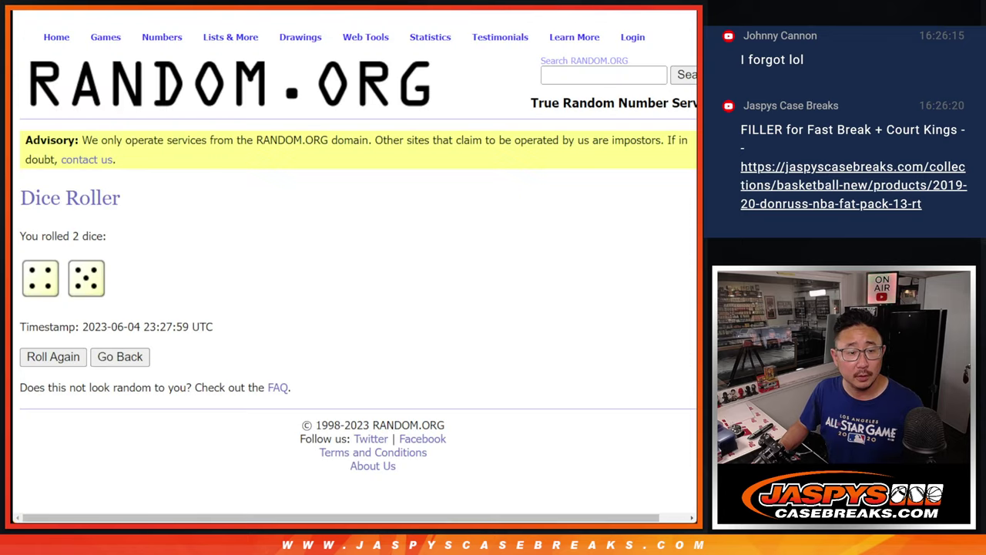
Step: Shuffle the 30 NBA teams nine times and select the final list, led by Orlando Magic
key("ctrl+Tab")
scroll(211, 326, "down", 2)
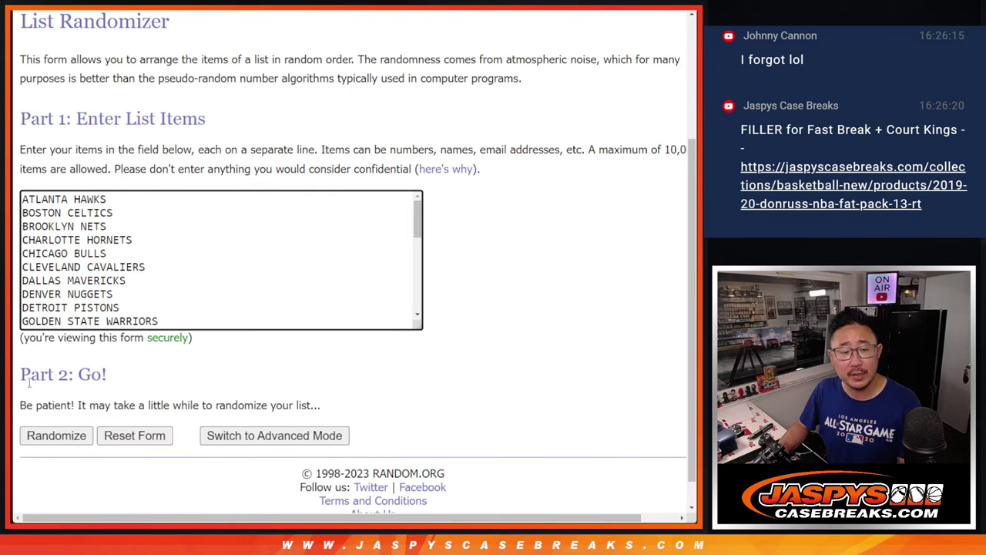
left_click(33, 438)
scroll(33, 413, "down", 3)
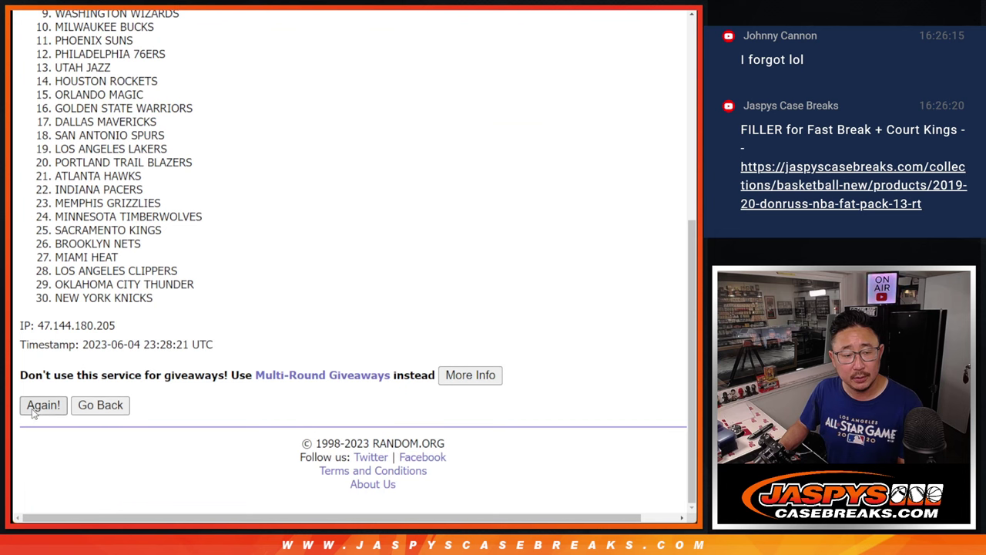
left_click(32, 407)
scroll(33, 410, "down", 3)
left_click(32, 407)
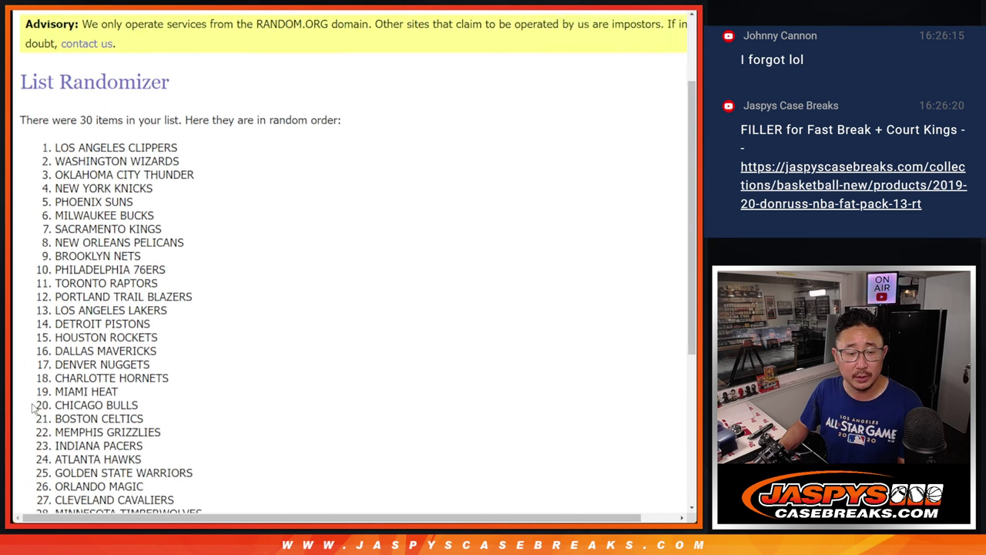
scroll(32, 409, "down", 3)
left_click(33, 406)
scroll(33, 408, "down", 3)
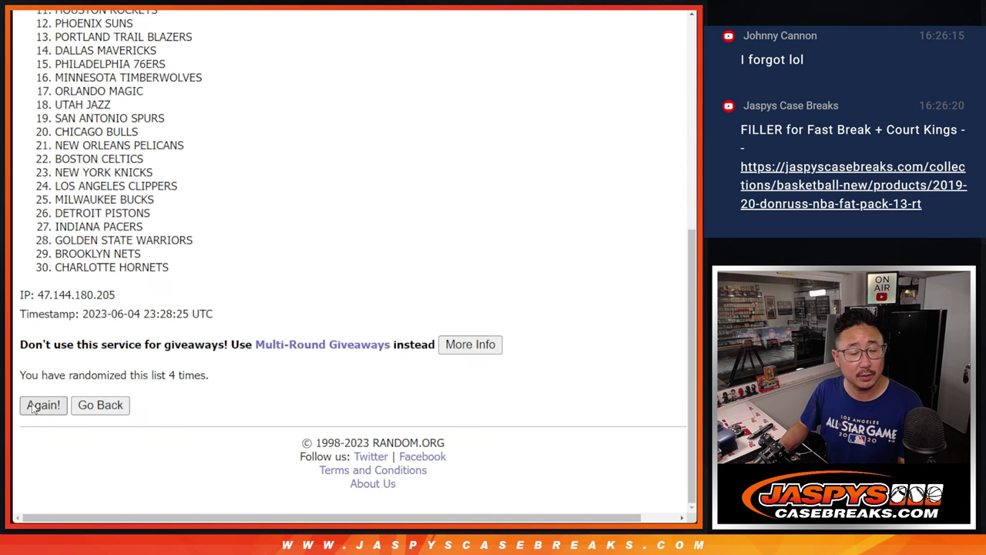
left_click(32, 407)
scroll(33, 409, "down", 3)
left_click(33, 407)
scroll(32, 408, "down", 3)
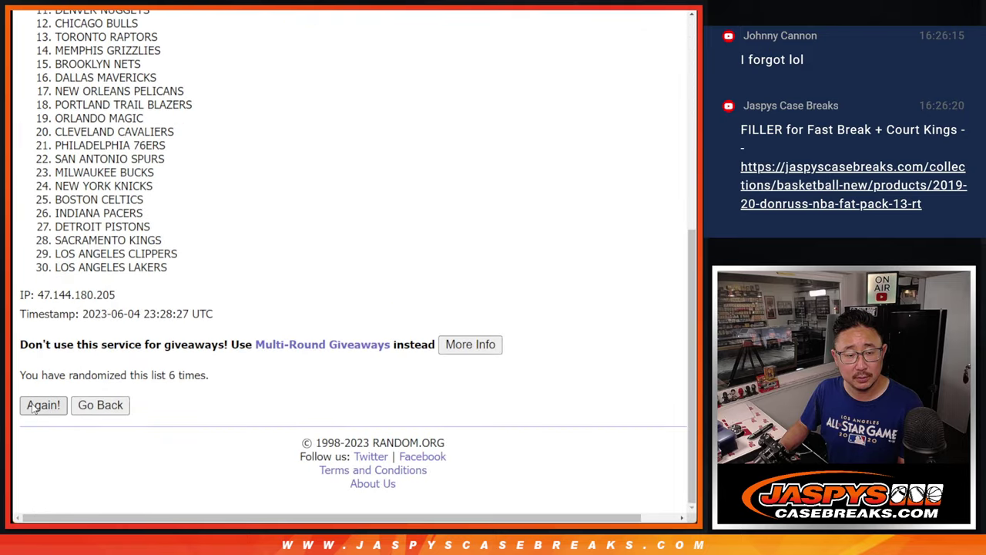
left_click(32, 407)
scroll(32, 408, "down", 3)
left_click(33, 407)
scroll(32, 409, "down", 3)
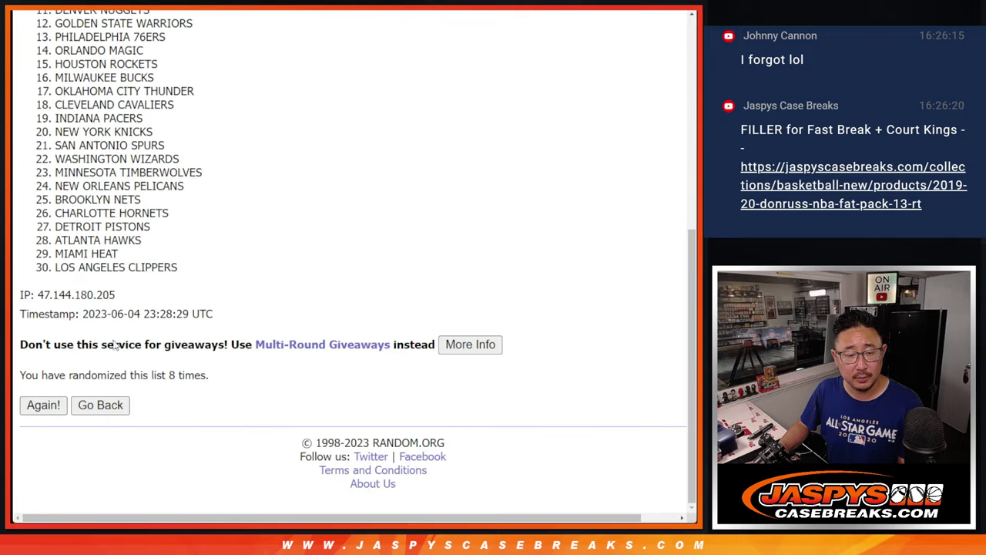
key("Return")
scroll(195, 357, "down", 3)
scroll(195, 357, "up", 3)
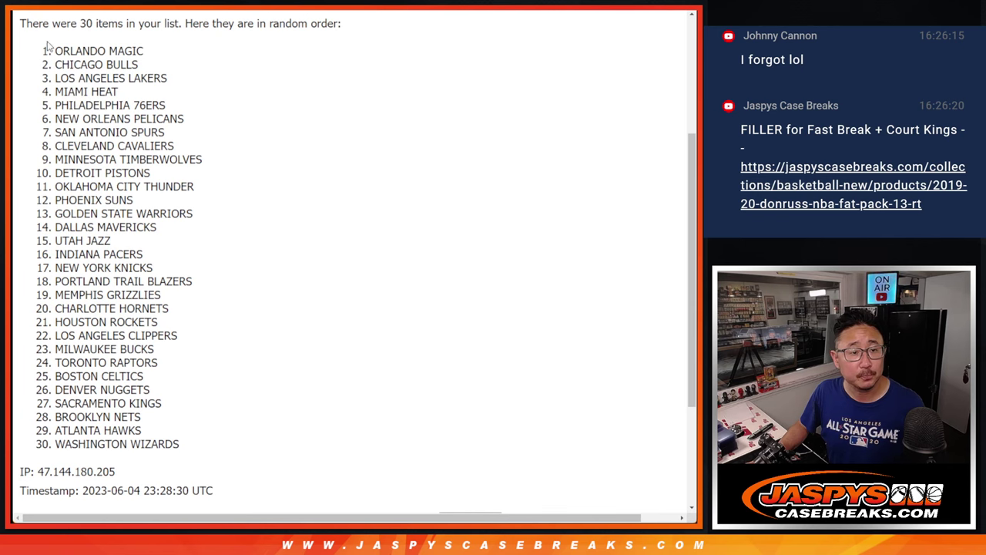
mouse_move(54, 49)
left_mouse_down()
mouse_move(183, 261)
mouse_move(189, 447)
left_mouse_up()
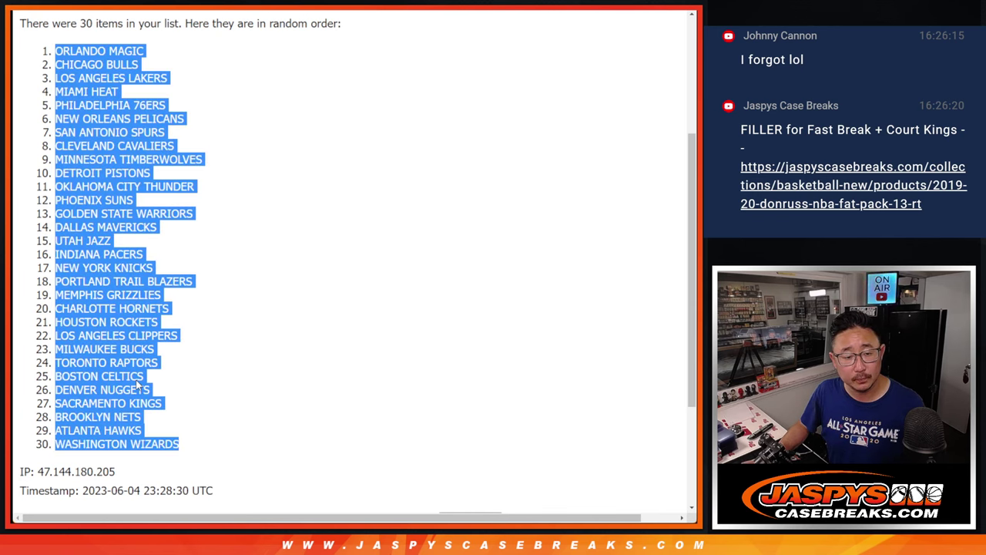
Step: Paste the randomized teams into column B starting at B1
scroll(221, 378, "down", 2)
key("ctrl+c")
key("alt+Tab")
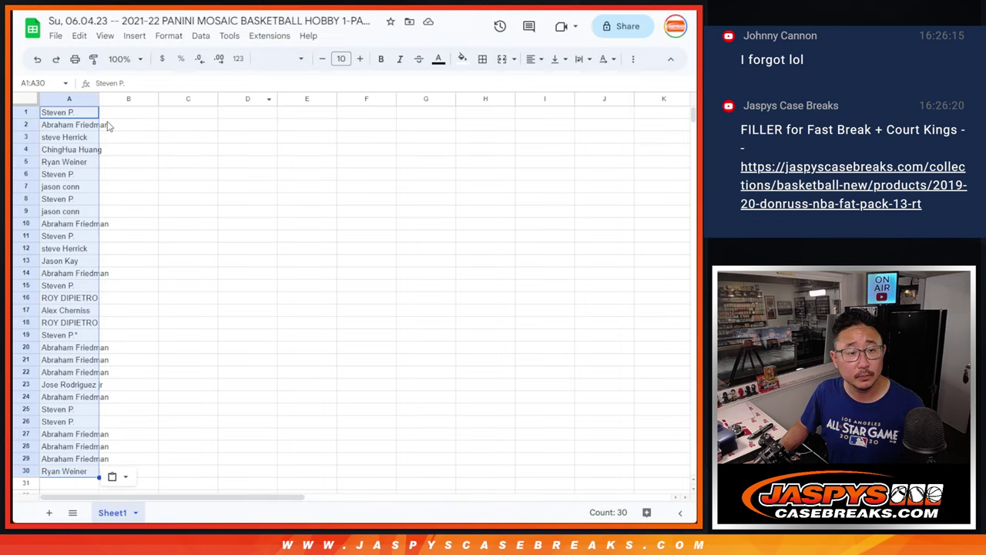
left_click(127, 112)
key("ctrl+v")
Step: Apply the League Spartan font to the whole sheet
key("ctrl+a")
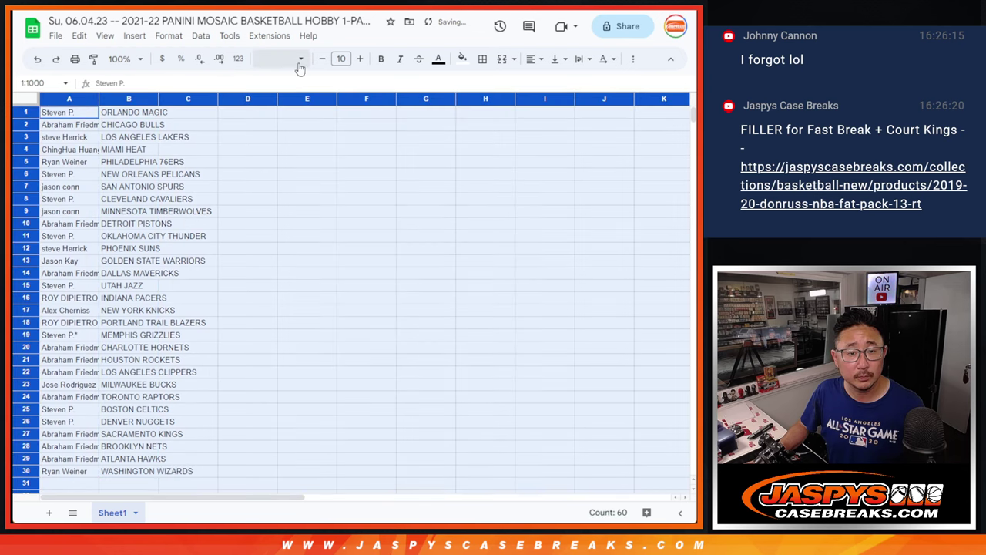
left_click(281, 58)
left_click(310, 198)
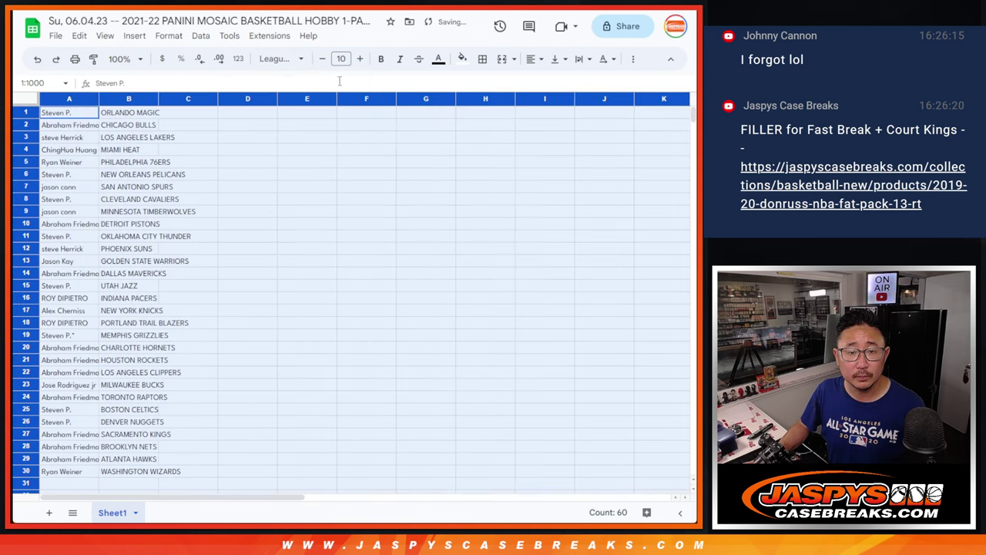
left_click(341, 58)
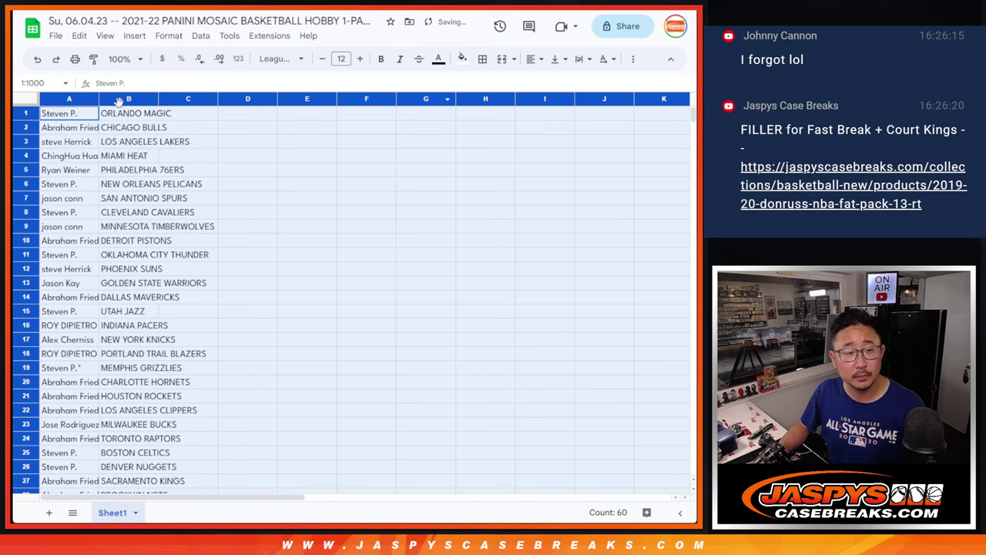
Step: At 150% zoom, auto-fit columns A and B, check rows 1–30, then return to 90%
left_click(121, 59)
left_click(123, 175)
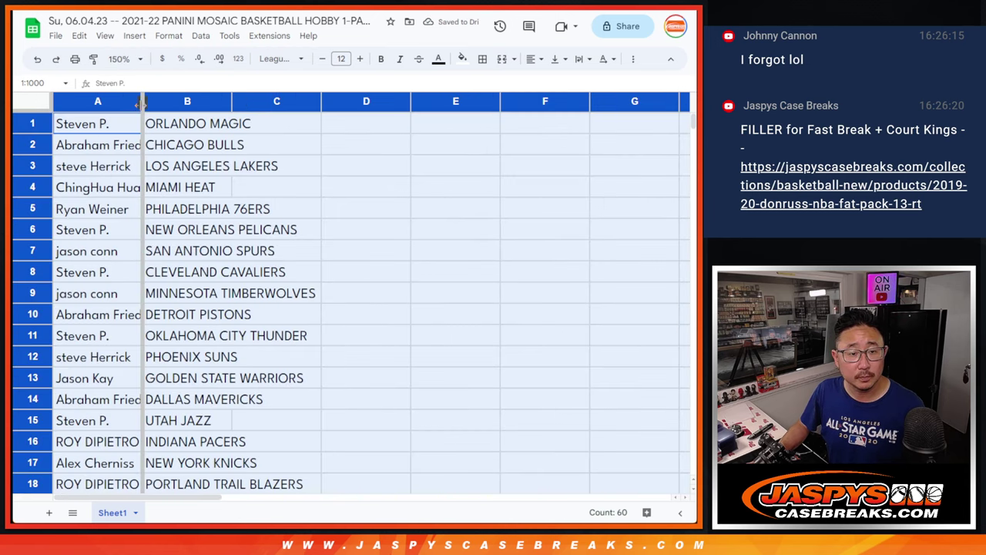
double_click(141, 101)
left_click(207, 426, "shift")
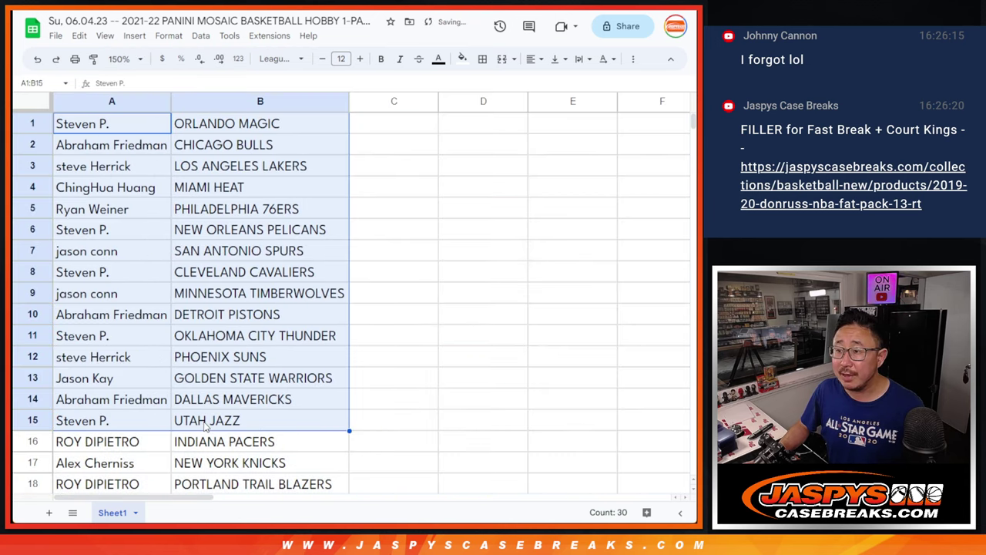
scroll(218, 416, "down", 5)
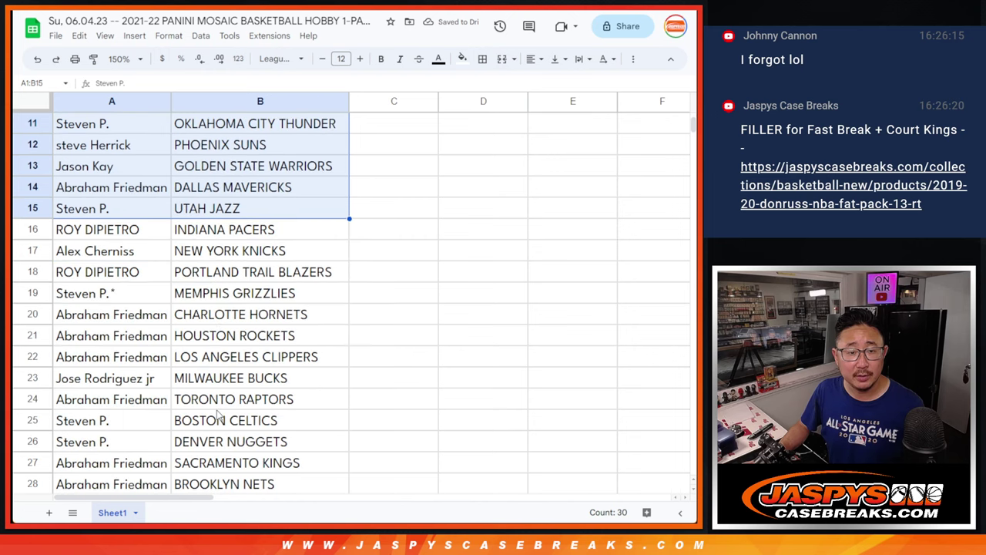
left_click(161, 148)
left_click(241, 441, "shift")
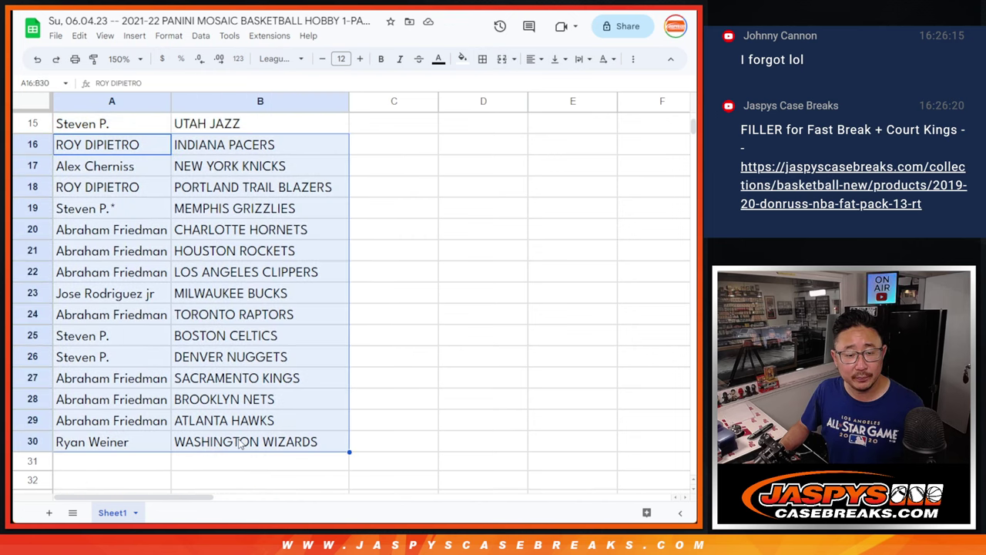
scroll(240, 441, "up", 5)
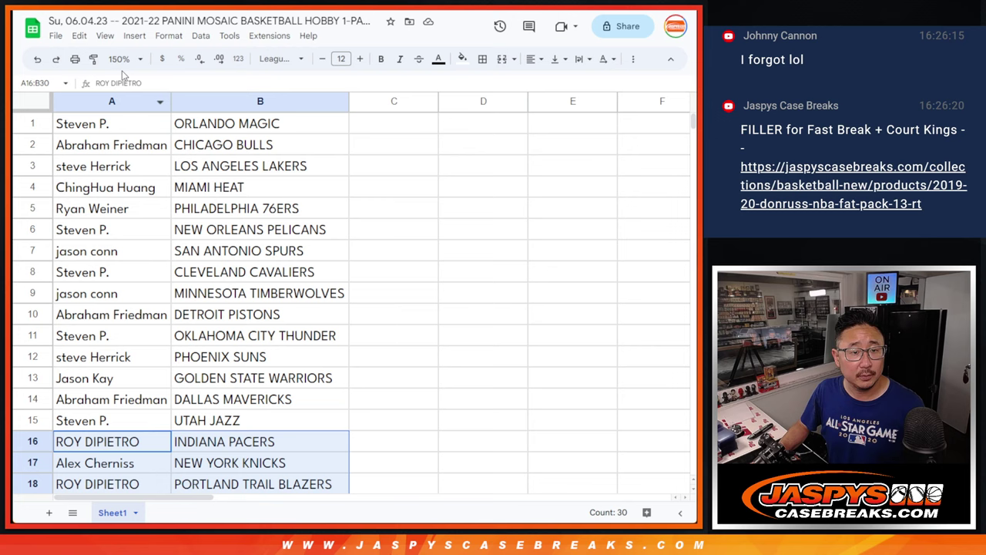
left_click(123, 58)
left_click(121, 125)
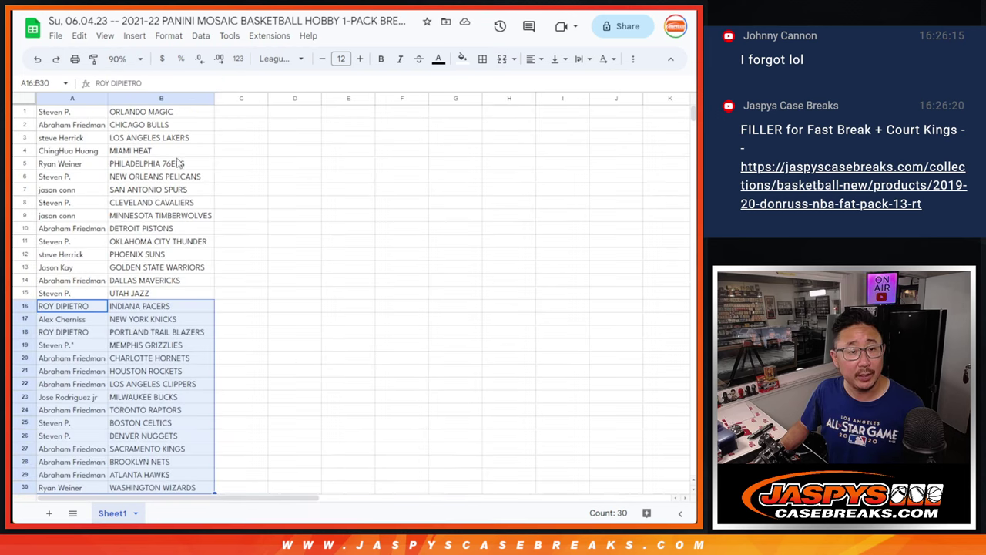
Step: Sort the sheet A to Z by team and give A1:B30 all borders
right_click(161, 103)
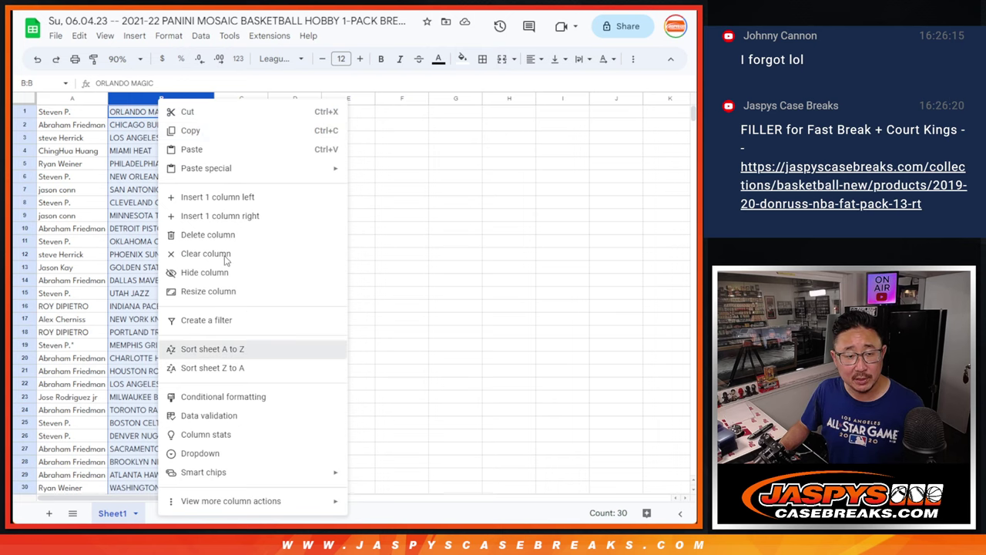
left_click(232, 351)
left_click(99, 112)
key("ctrl+a")
left_click(482, 59)
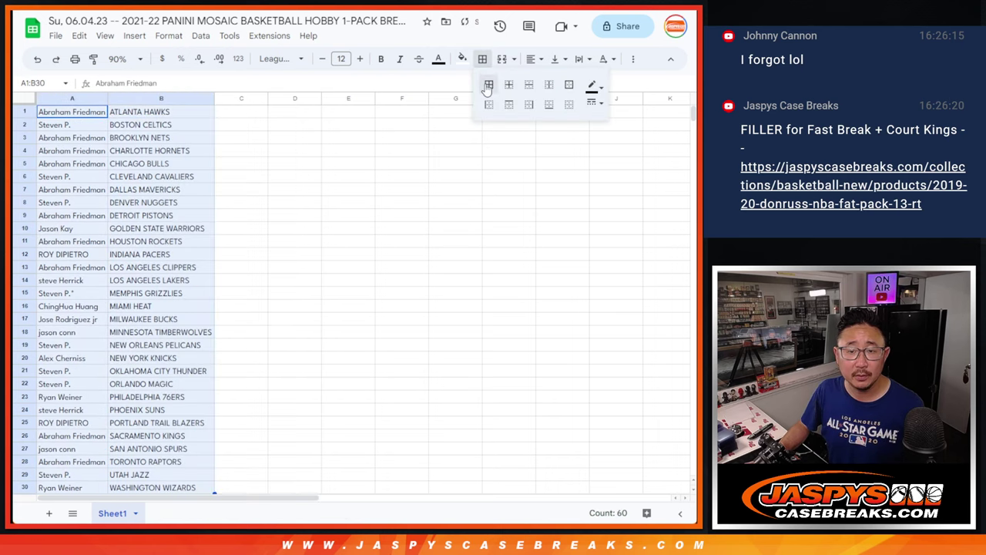
left_click(488, 85)
Step: Print the sheet in portrait orientation with the workbook title as header
left_click(75, 59)
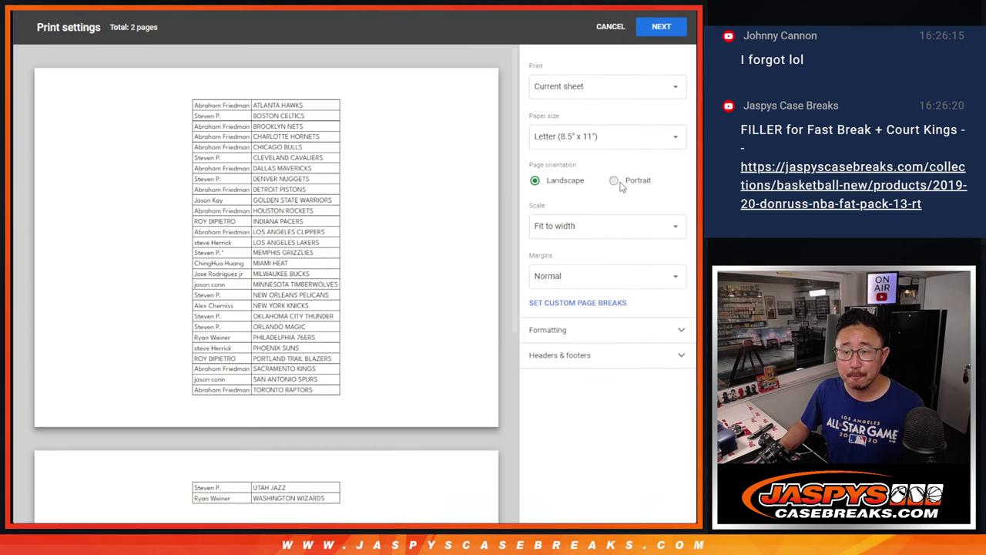
left_click(557, 359)
left_click(555, 402)
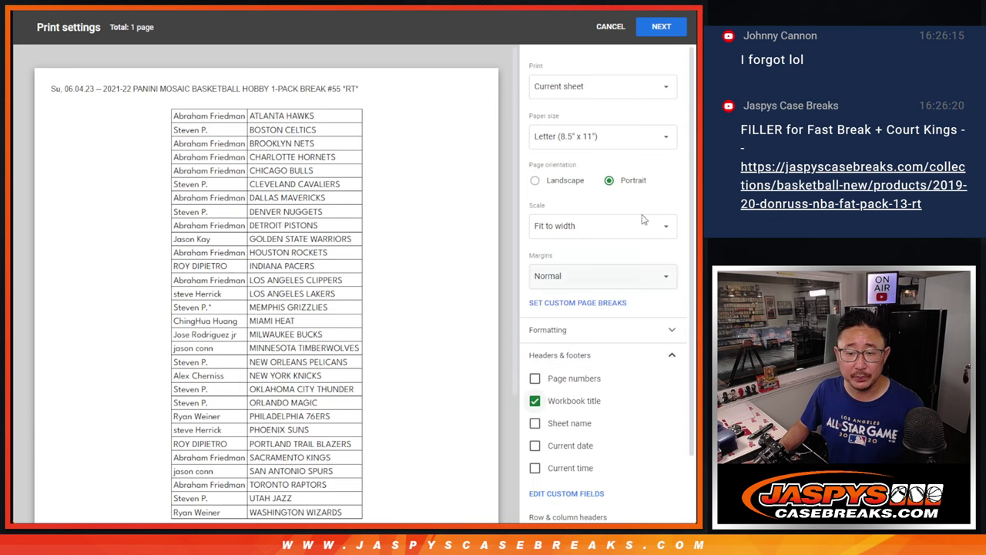
left_click(664, 28)
key("Return")
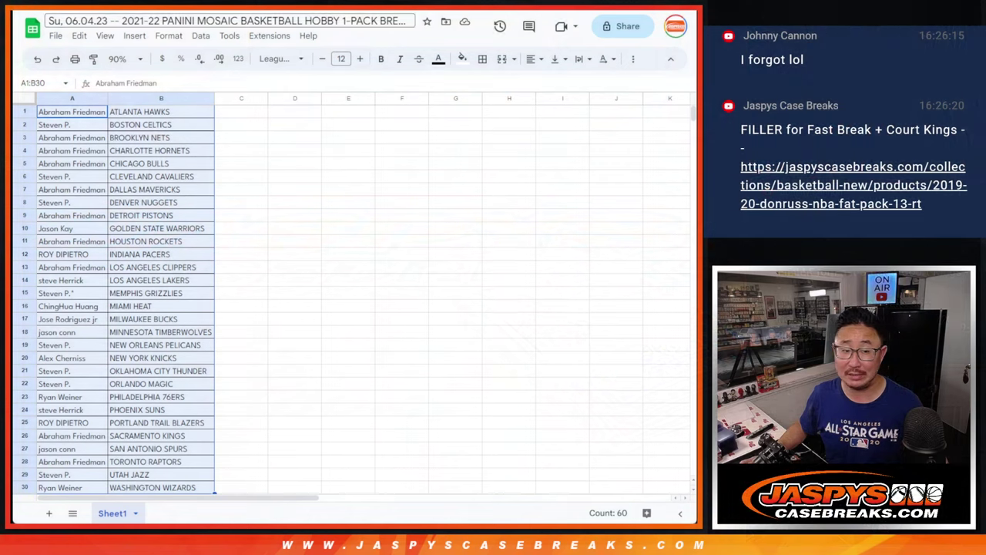
Step: Copy the 30 team-sorted names in A1:A30 for the RANDOM.ORG randomizer
scroll(184, 299, "down", 3)
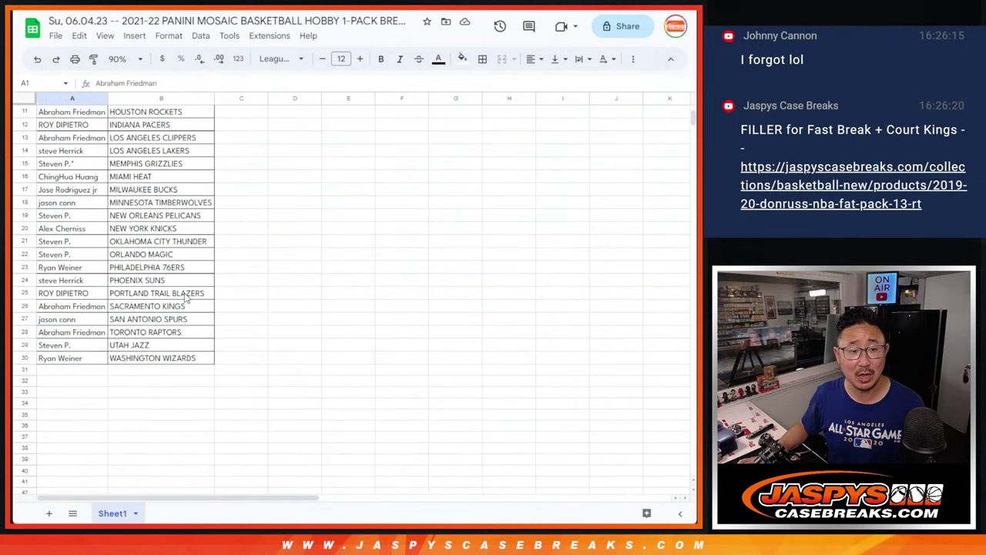
left_click(100, 362, "shift")
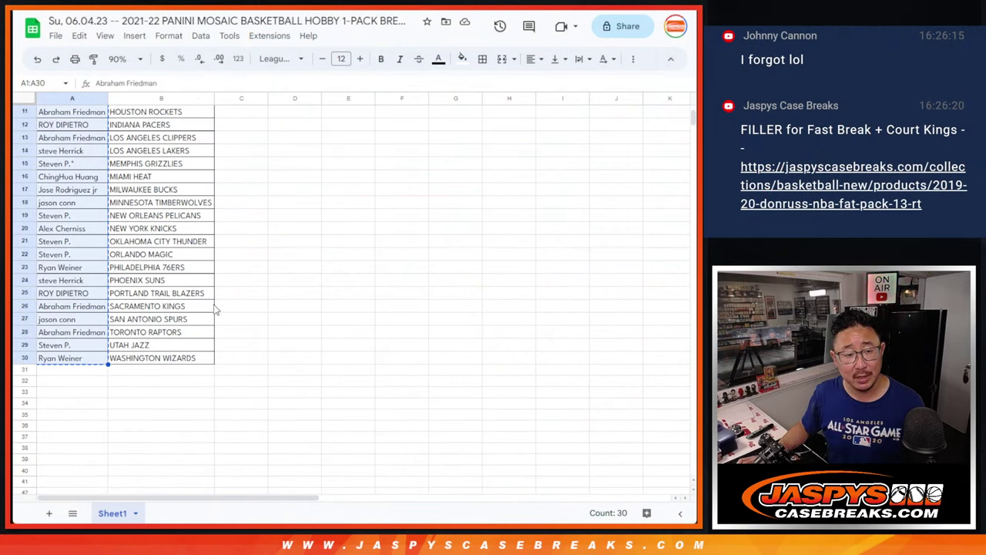
scroll(216, 309, "up", 3)
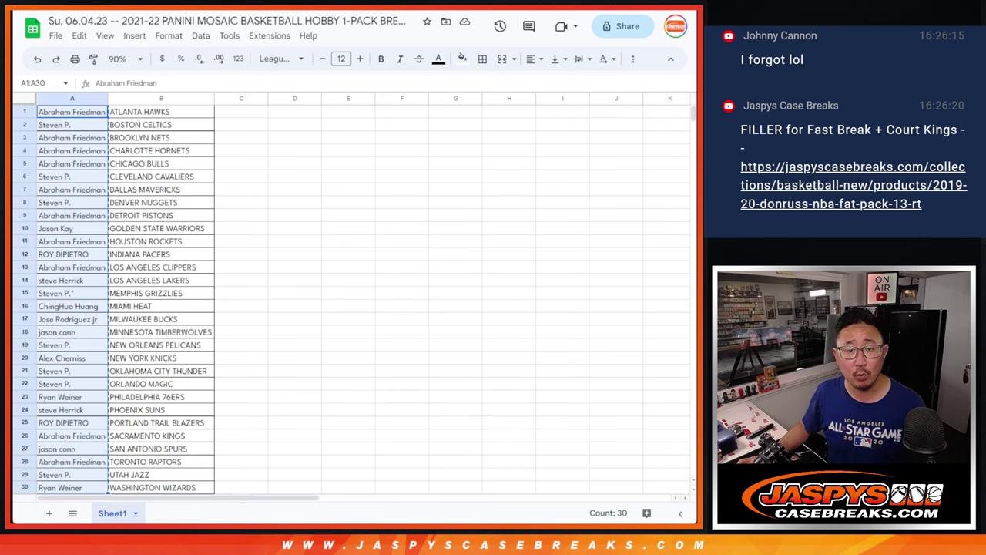
key("ctrl+c")
key("ctrl+Tab")
key("ctrl+Tab")
Step: Paste the names into the List Randomizer box and roll the two dice
left_click(337, 398)
key("ctrl+v")
scroll(291, 440, "up", 5)
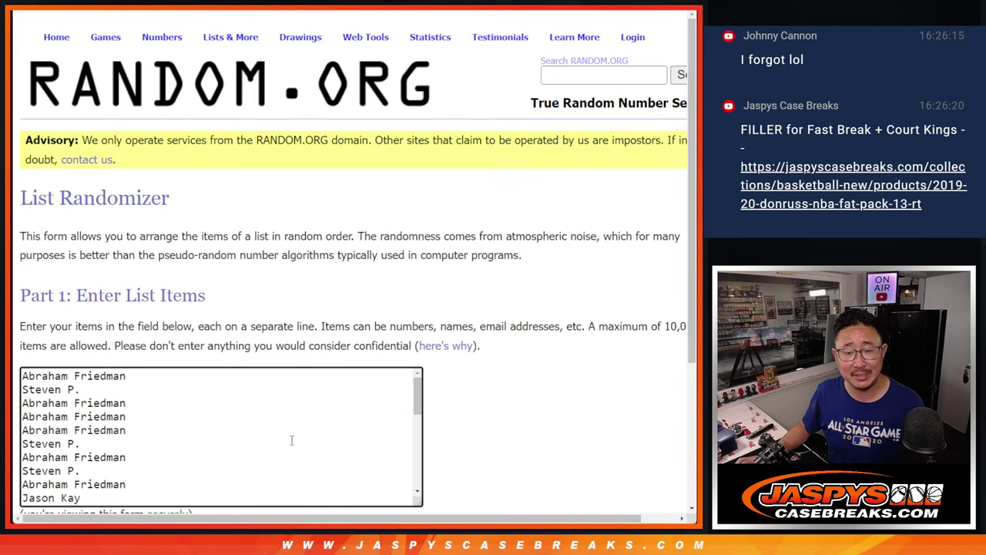
key("ctrl+shift+Tab")
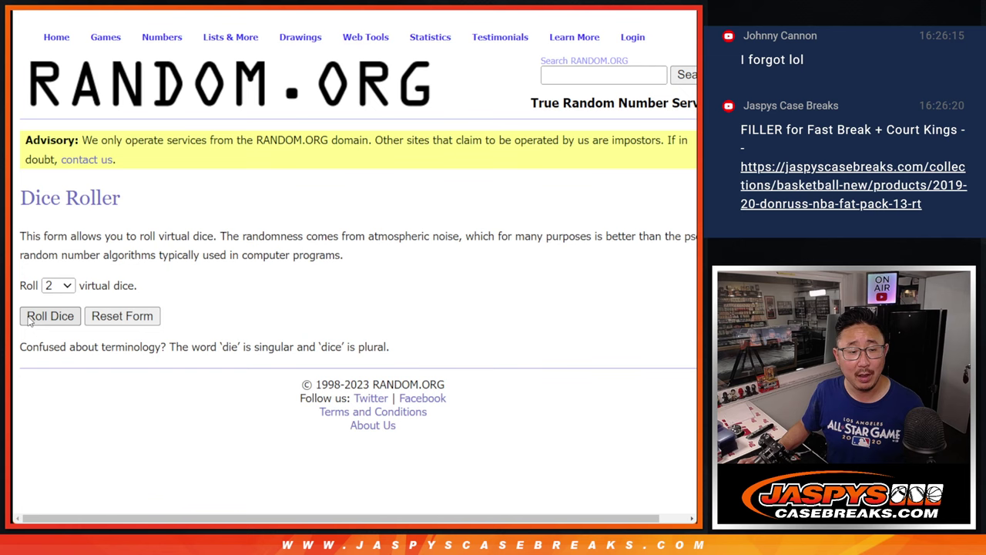
left_click(29, 320)
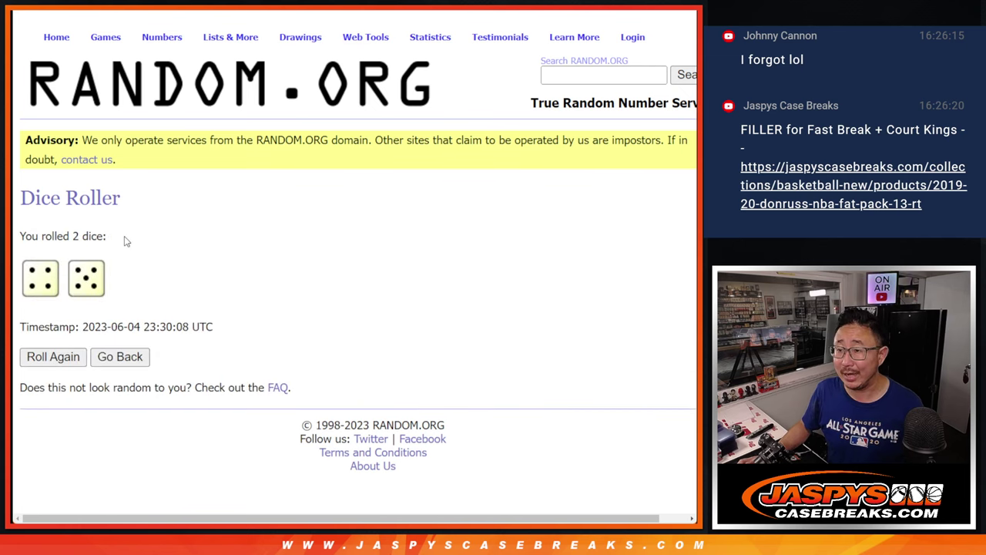
Step: Shuffle the 30-name list nine times to get its final random order
key("ctrl+Tab")
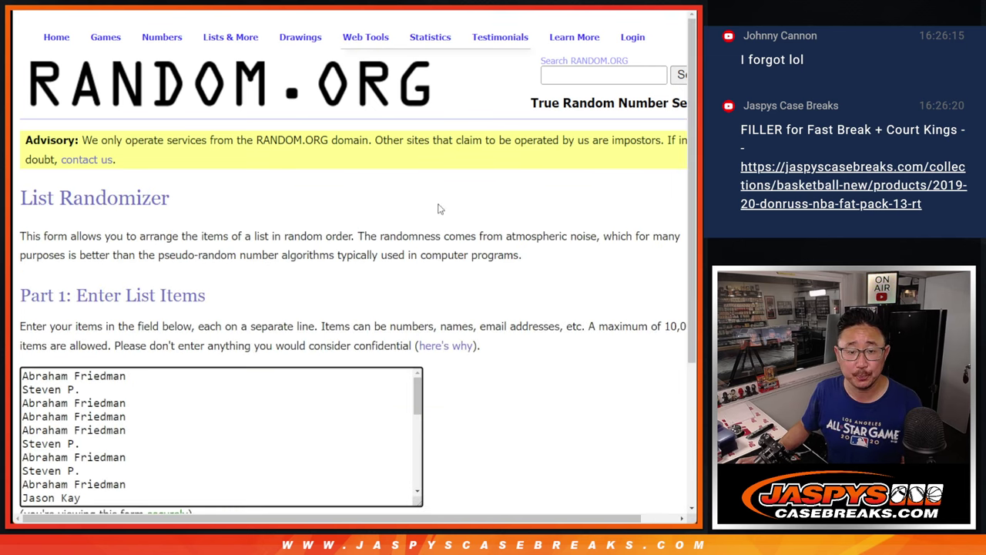
scroll(56, 377, "down", 5)
left_click(44, 407)
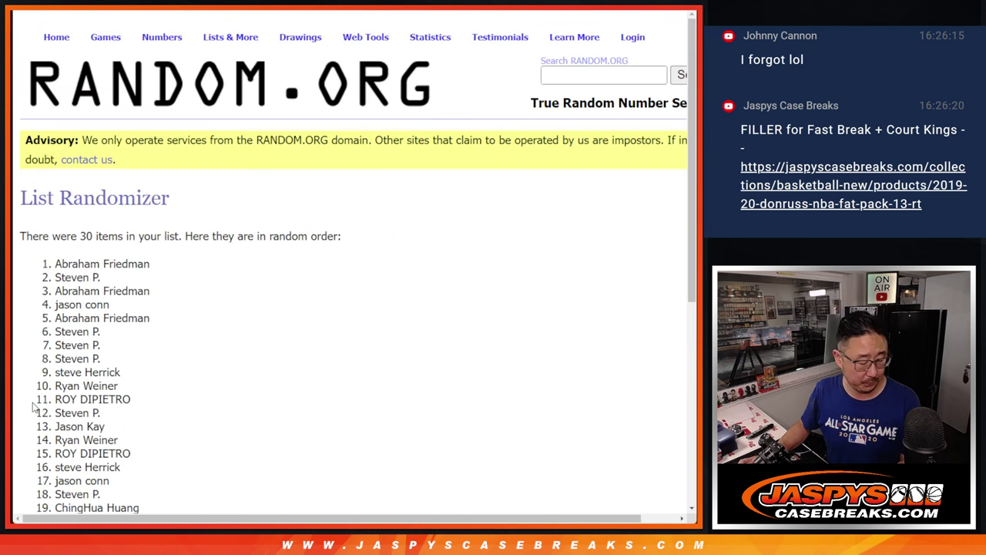
scroll(35, 407, "down", 5)
left_click(34, 406)
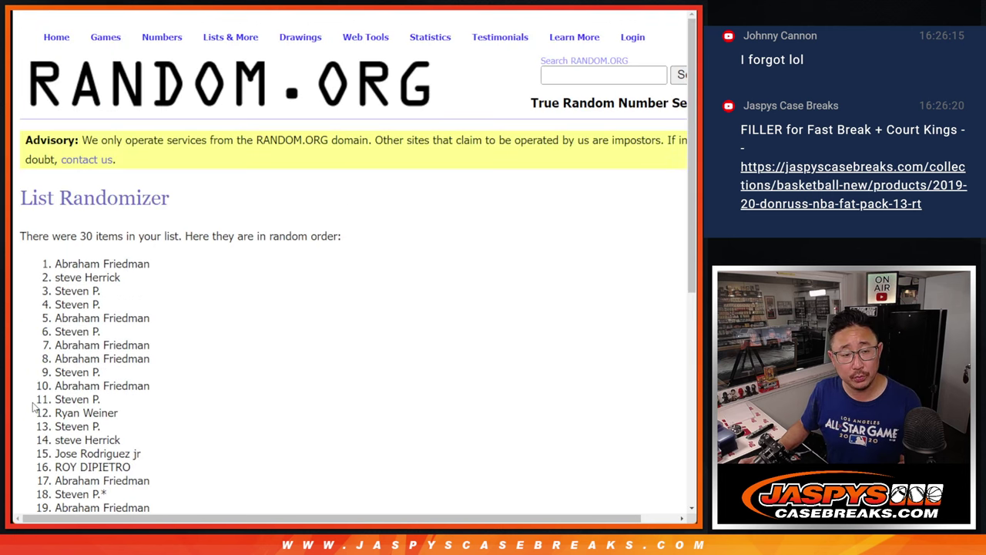
scroll(34, 408, "down", 5)
left_click(34, 406)
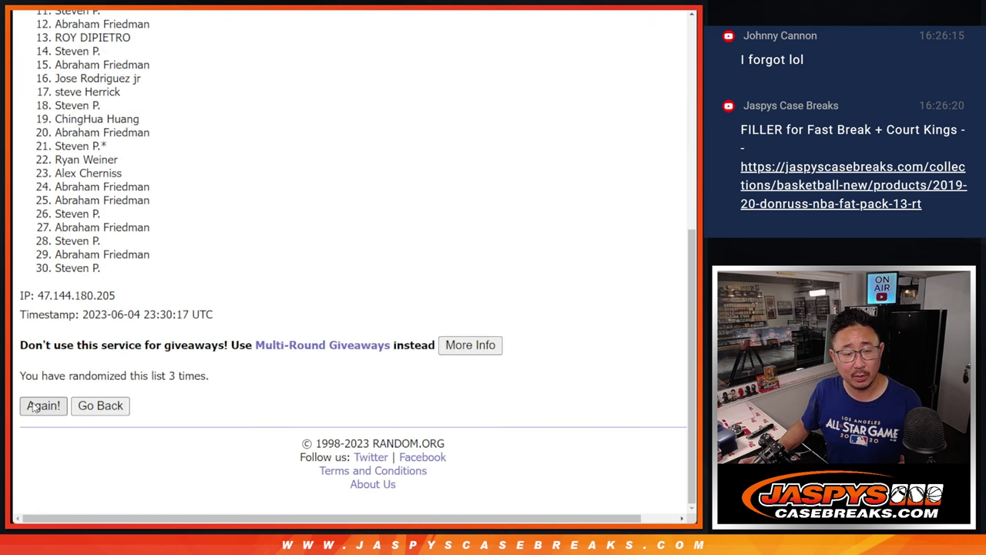
left_click(34, 407)
scroll(34, 407, "down", 5)
left_click(34, 407)
scroll(34, 406, "down", 5)
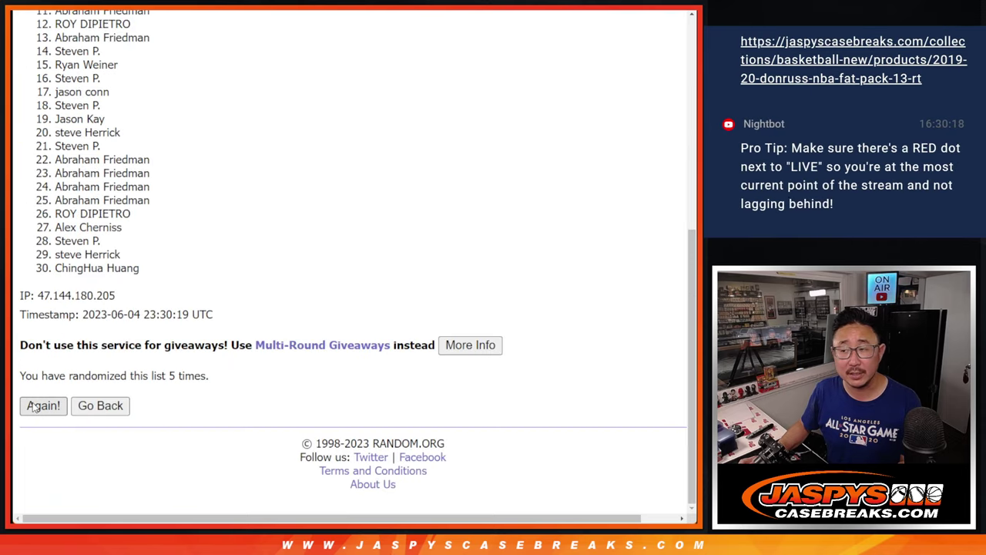
left_click(34, 407)
scroll(34, 407, "down", 5)
left_click(34, 407)
scroll(34, 407, "down", 5)
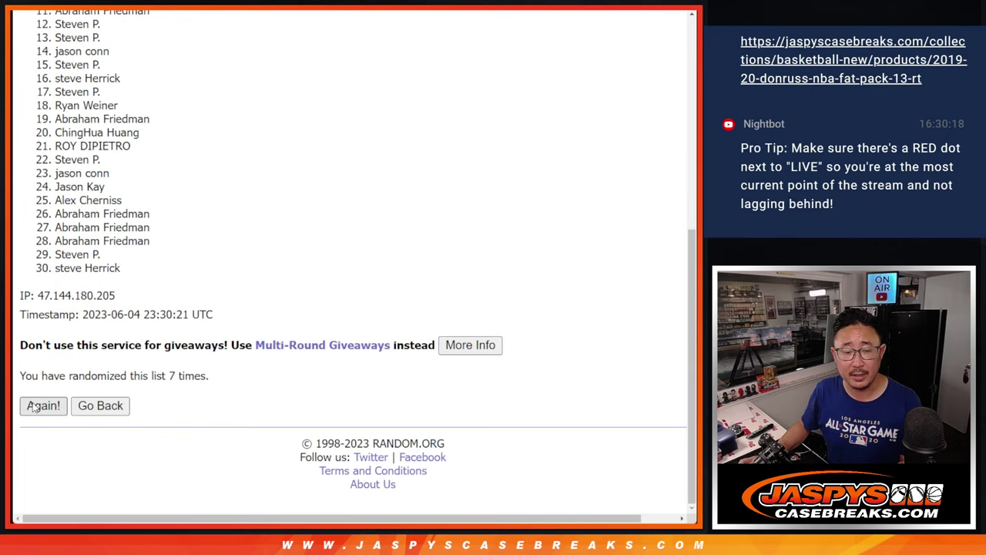
left_click(34, 407)
scroll(378, 264, "down", 5)
key("Return")
scroll(421, 271, "down", 5)
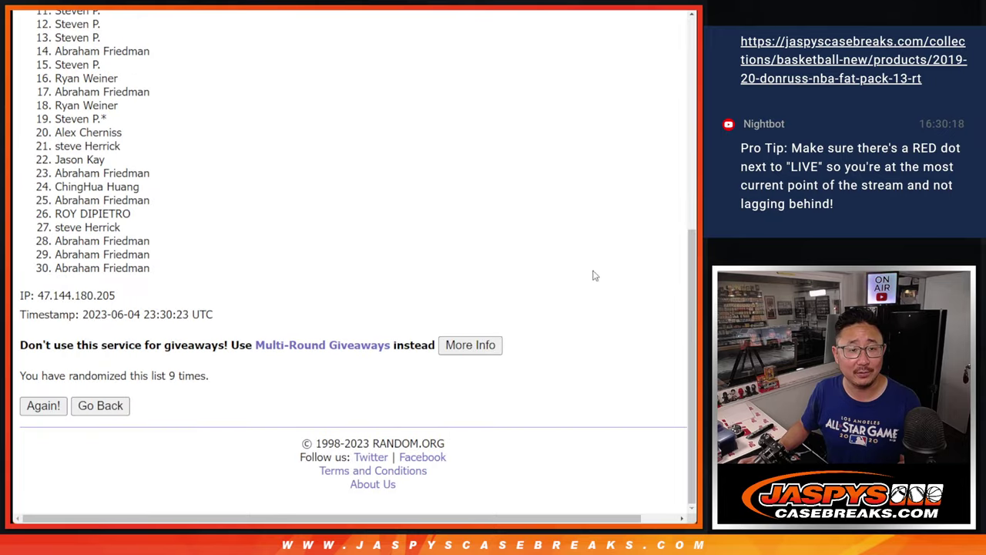
Step: Highlight the first two names of the ninth shuffled list as the winners
left_click_drag(691, 269, 681, 206)
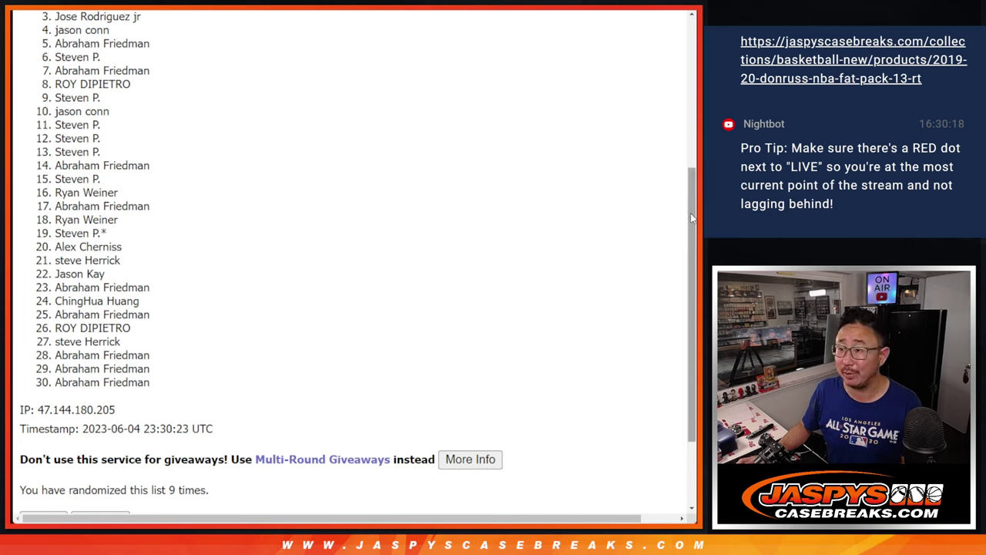
left_click_drag(691, 212, 692, 210)
scroll(186, 30, "up", 1)
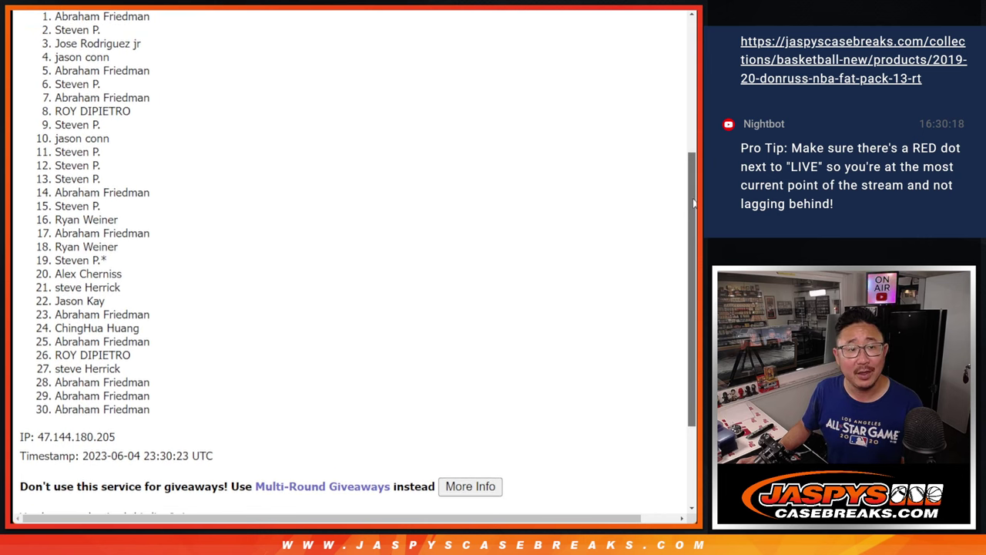
left_click_drag(56, 19, 114, 44)
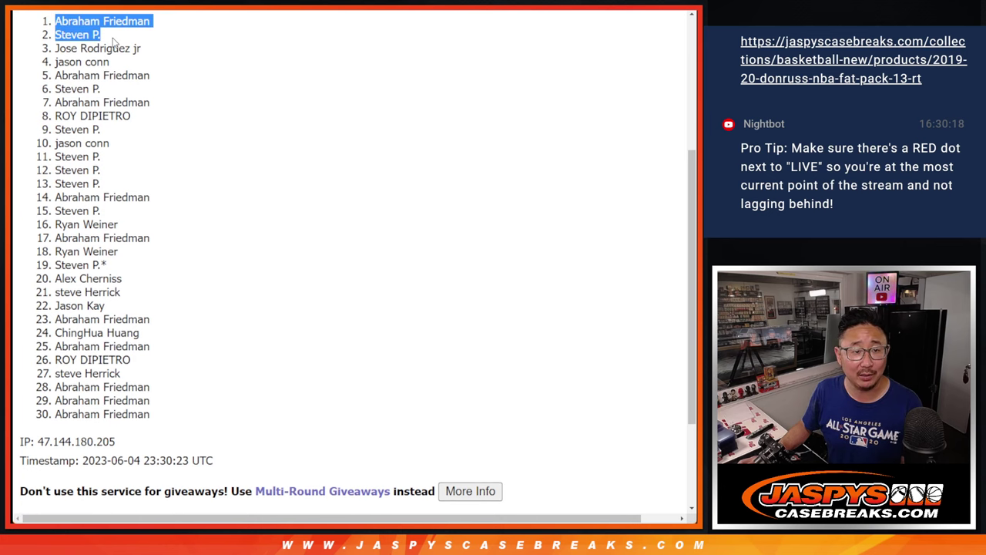
scroll(241, 171, "down", 1)
scroll(311, 187, "up", 1)
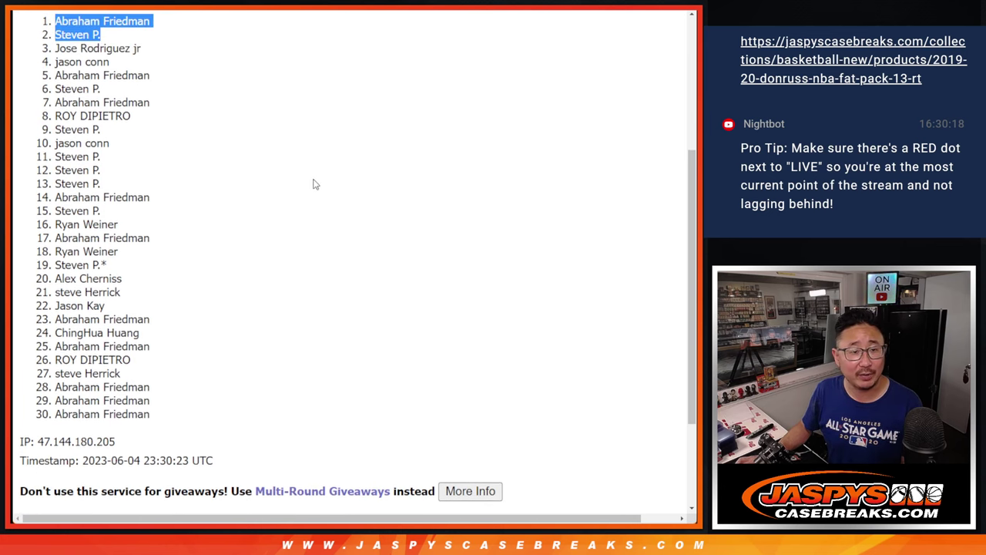
scroll(313, 183, "down", 1)
scroll(313, 184, "up", 1)
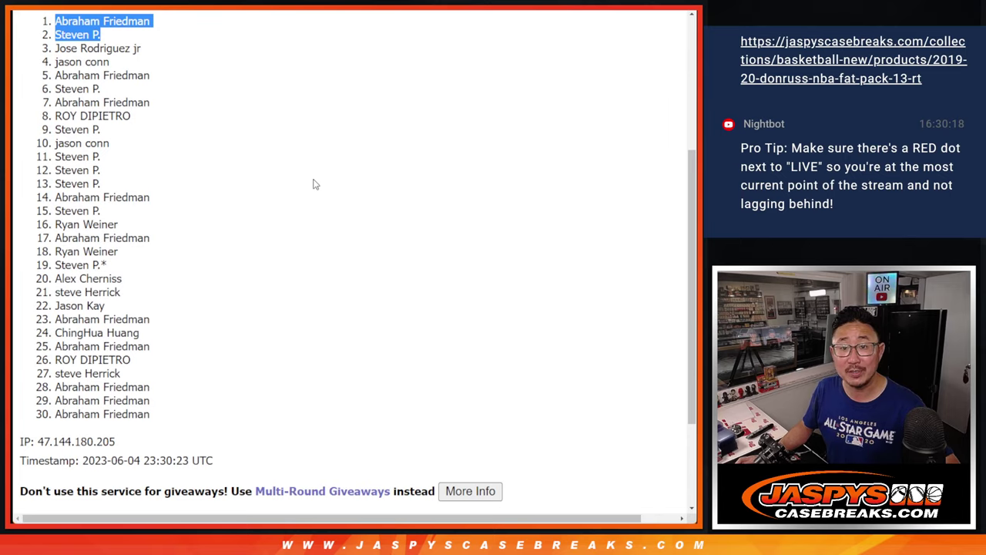